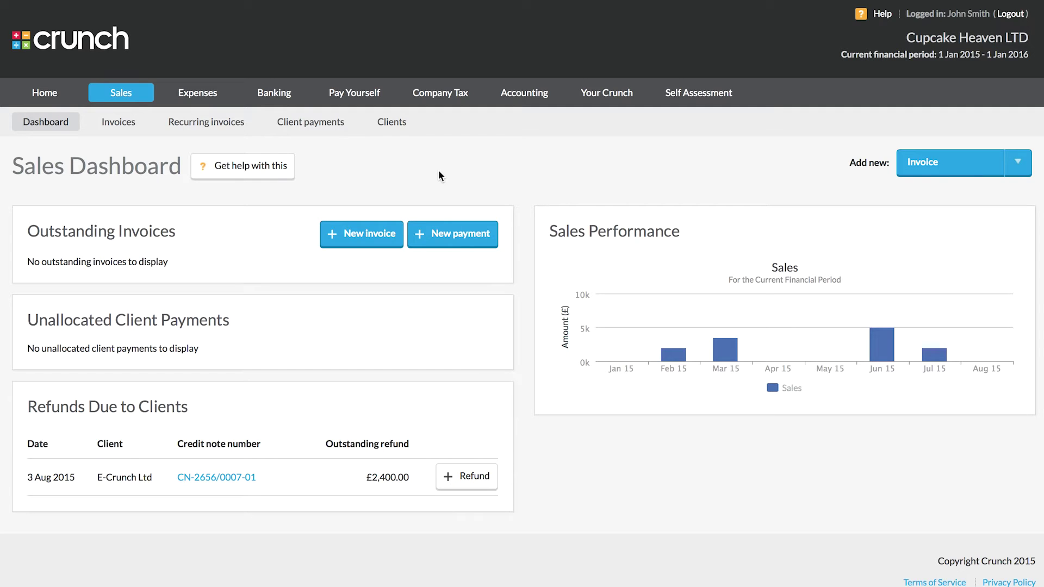
Start a new invoice from the Outstanding Invoices panel on the Sales Dashboard.
{"action": "left_click", "coordinate": [362, 233]}
Address the invoice to E-Crunch Ltd and set the invoice date to today, 03/08/2015.
{"action": "scroll", "coordinate": [363, 227], "scroll_direction": "down", "scroll_amount": 5}
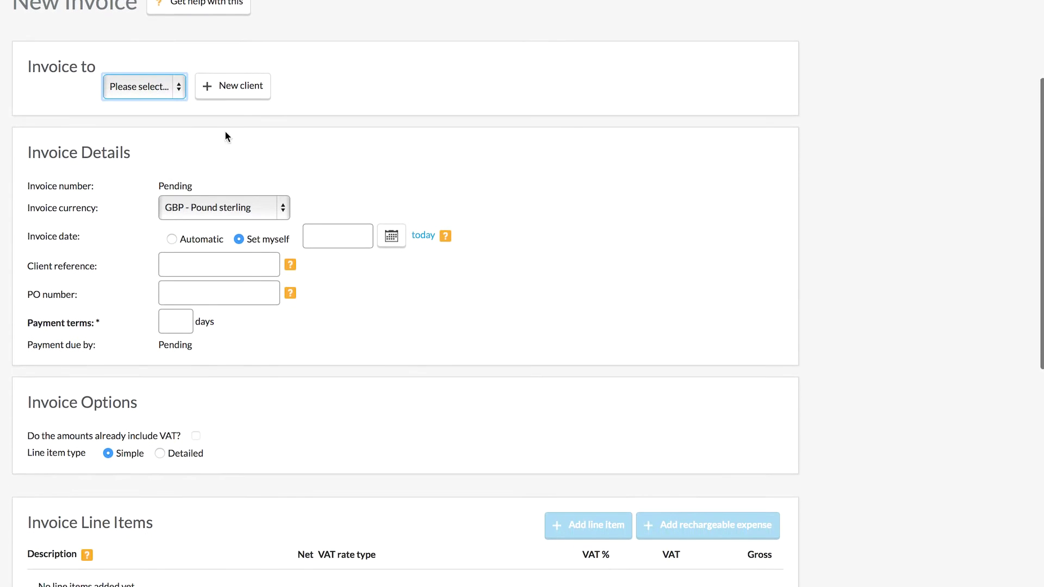
{"action": "left_click", "coordinate": [170, 94]}
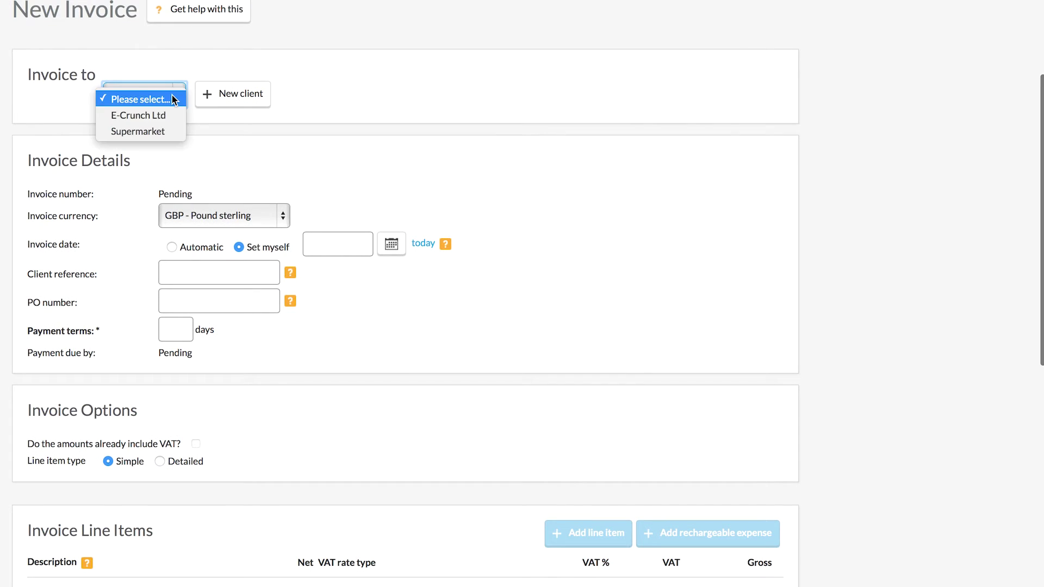
{"action": "left_click", "coordinate": [166, 114]}
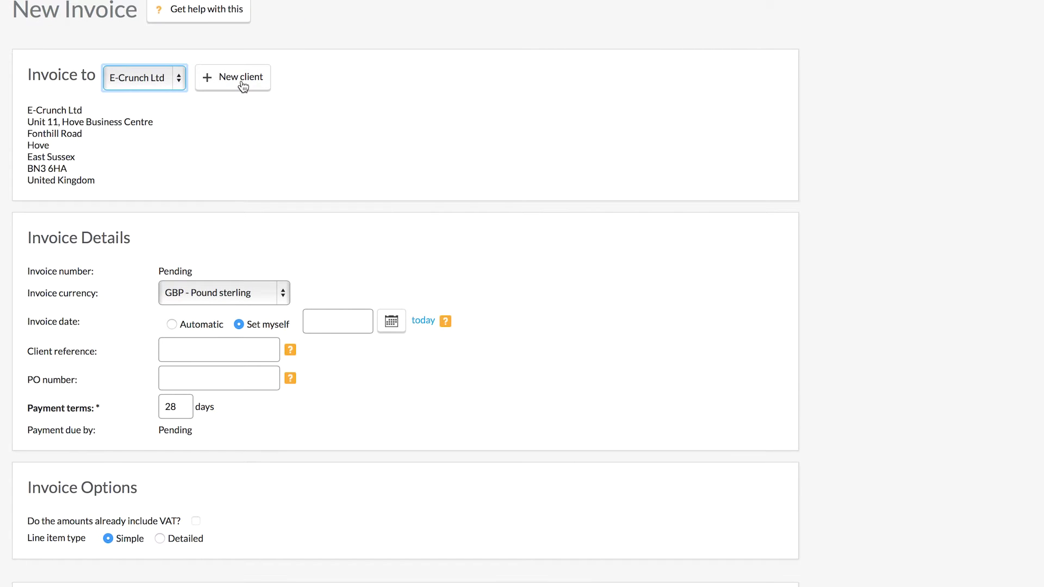
{"action": "left_click", "coordinate": [218, 135]}
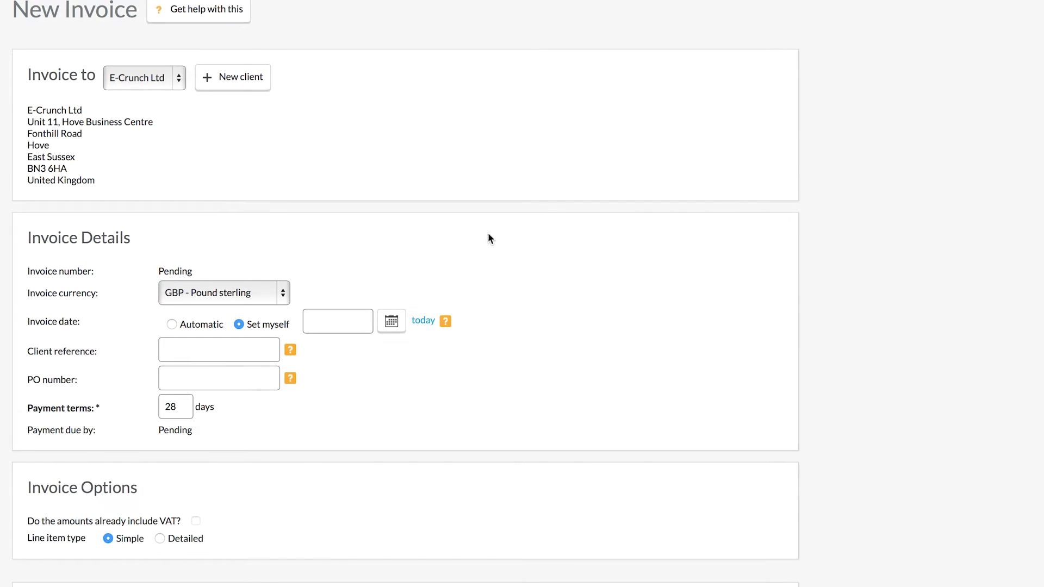
{"action": "scroll", "coordinate": [619, 250], "scroll_direction": "down", "scroll_amount": 3}
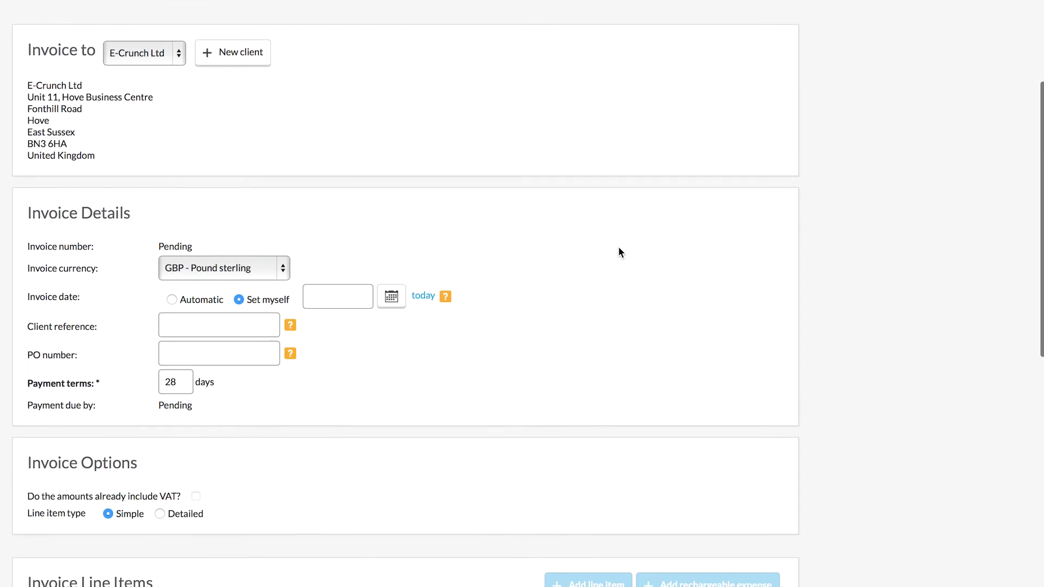
{"action": "scroll", "coordinate": [618, 252], "scroll_direction": "down", "scroll_amount": 1}
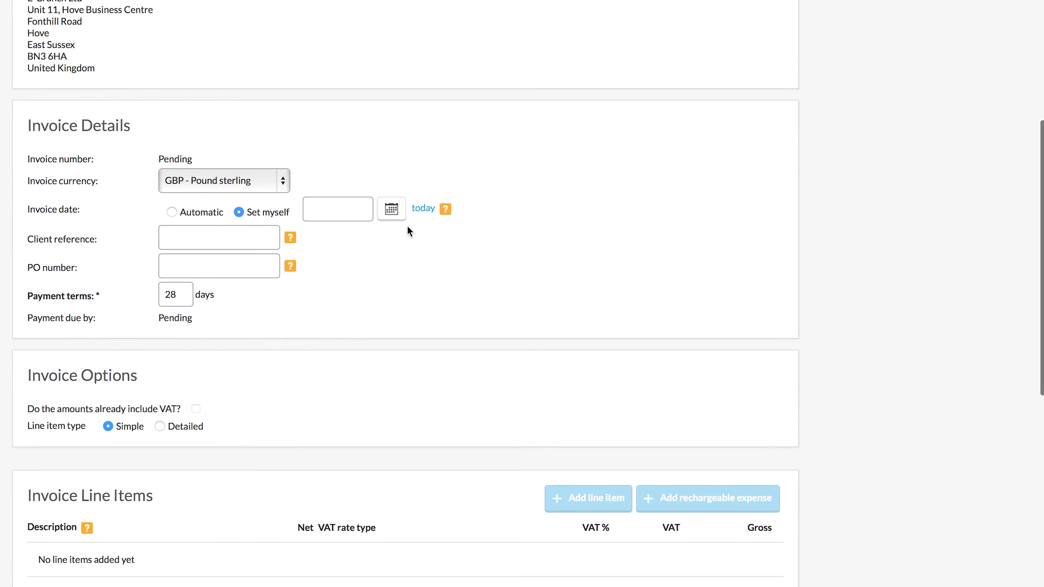
{"action": "left_click", "coordinate": [423, 216]}
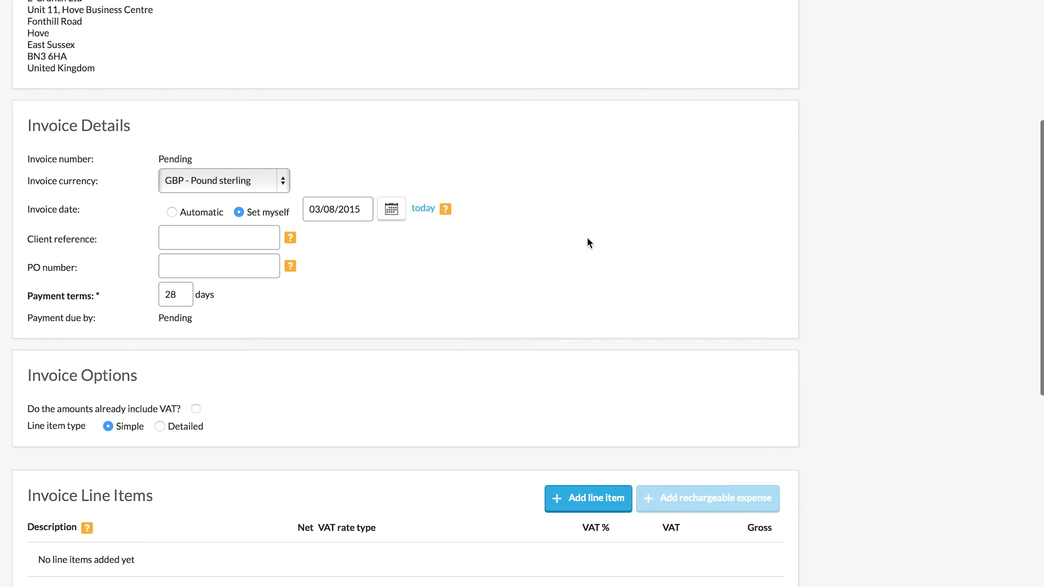
{"action": "scroll", "coordinate": [587, 237], "scroll_direction": "down", "scroll_amount": 2}
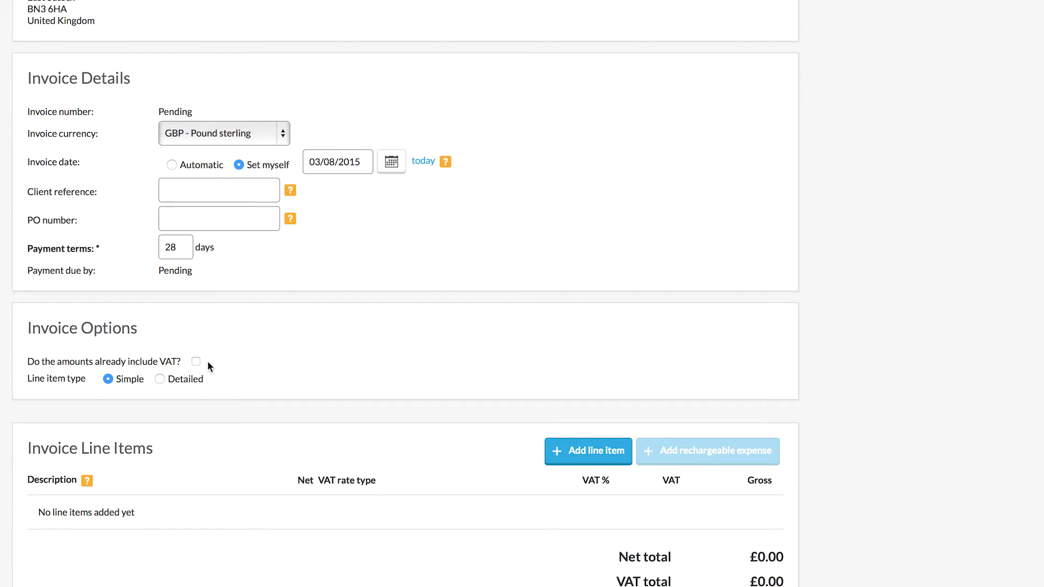
Add a '2 weeks work' line item with a net amount of £2,000.
{"action": "left_click", "coordinate": [567, 454]}
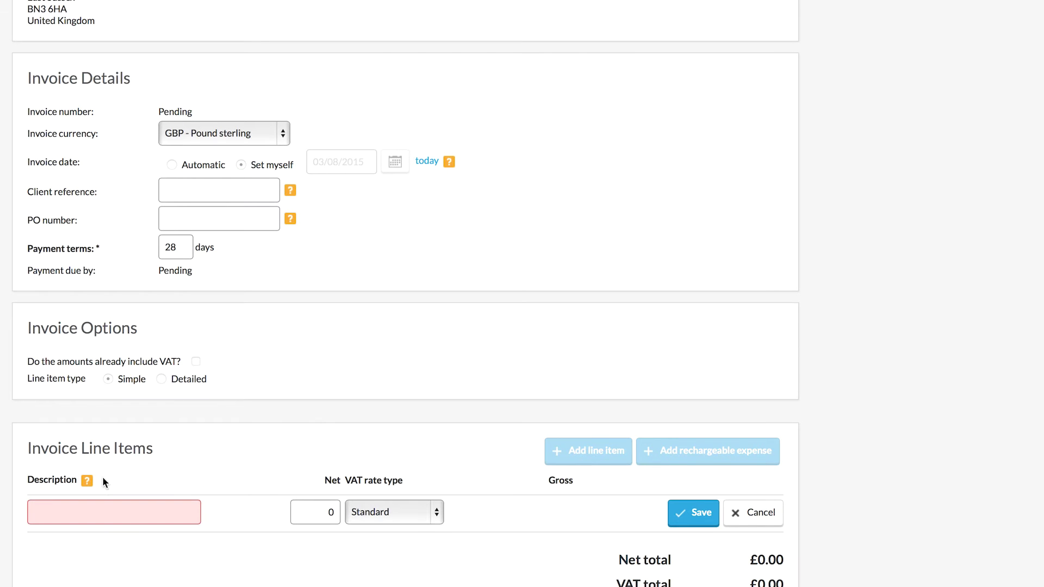
{"action": "left_click", "coordinate": [94, 503]}
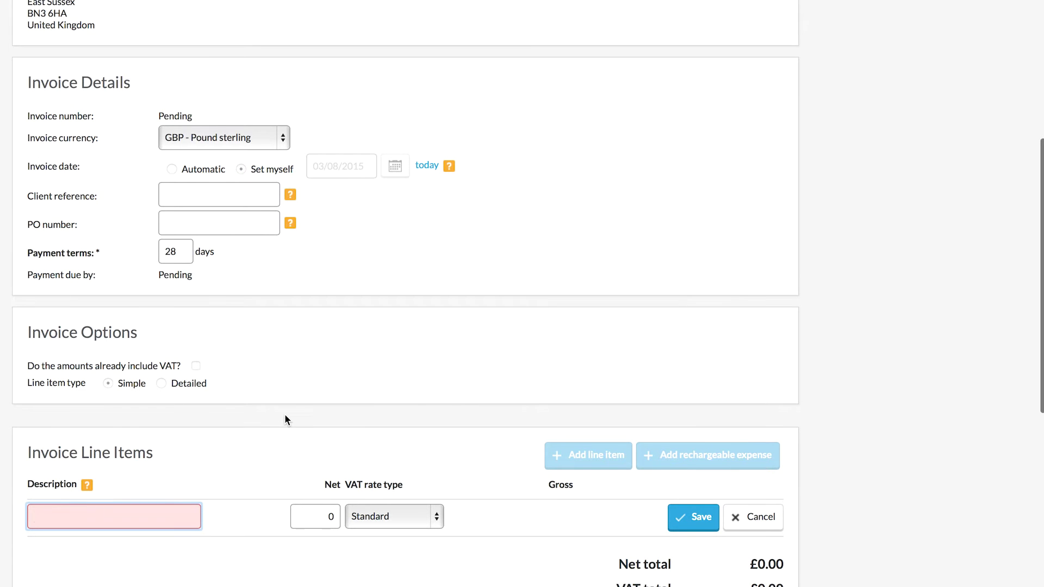
{"action": "type", "text": "2"}
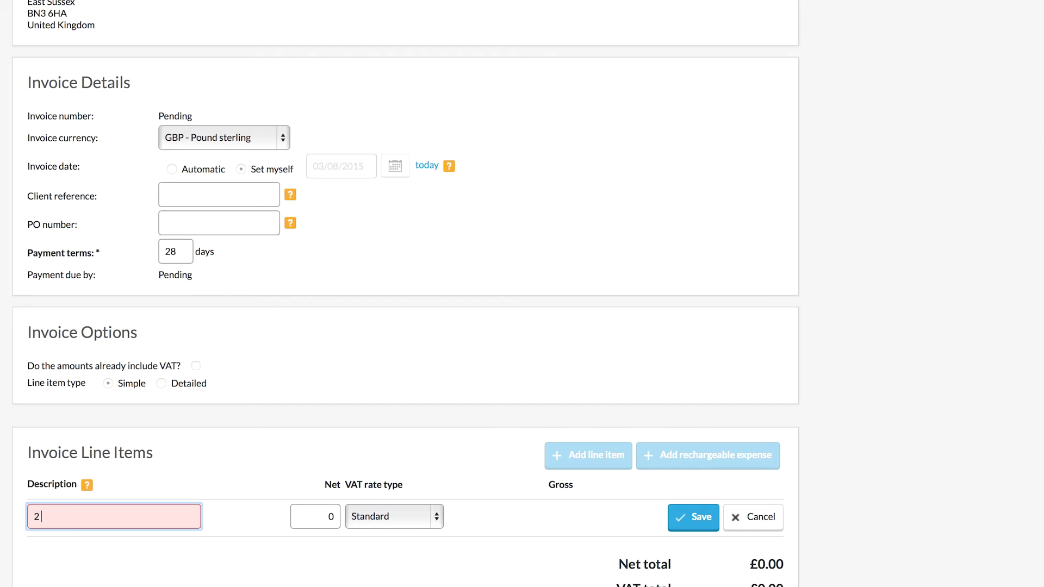
{"action": "type", "text": " weeks work"}
{"action": "key", "text": "Tab"}
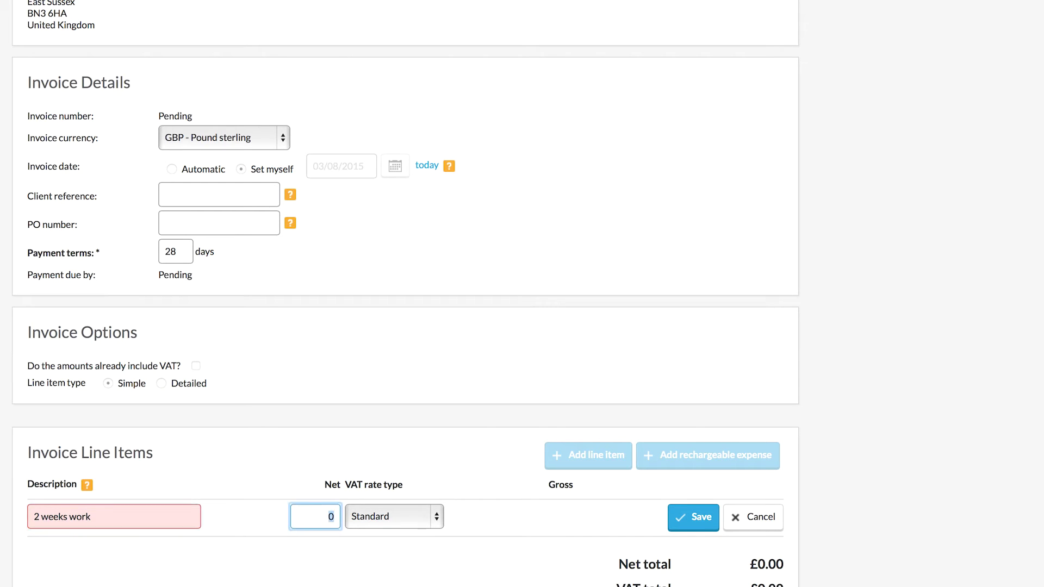
{"action": "type", "text": "2000"}
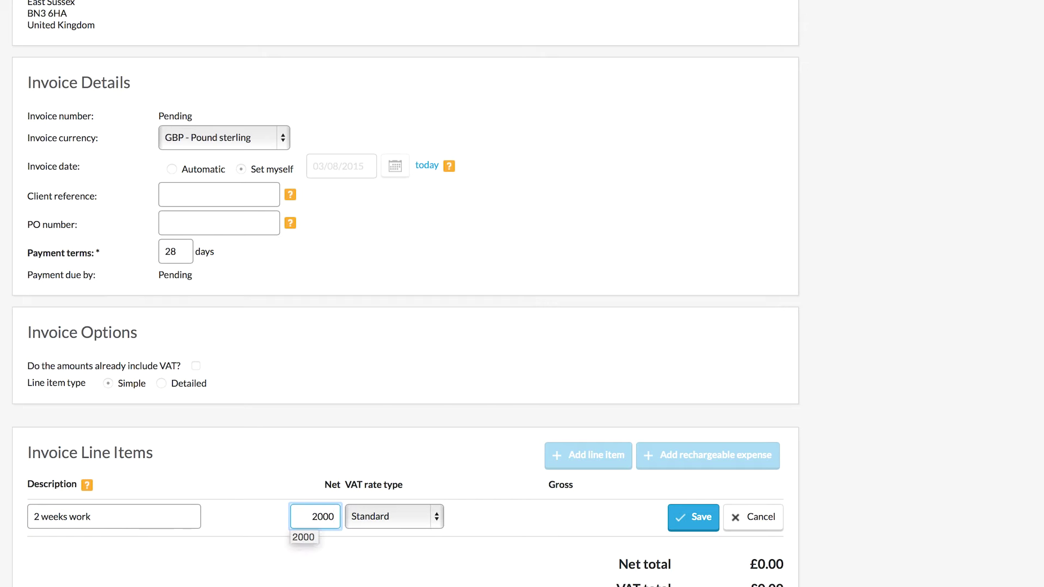
{"action": "left_click", "coordinate": [686, 516]}
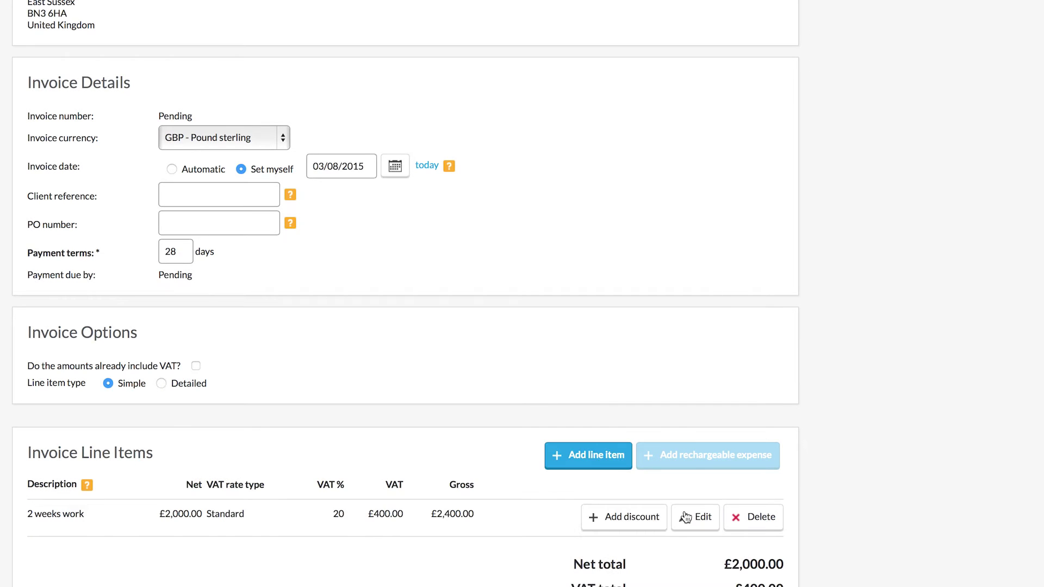
{"action": "scroll", "coordinate": [537, 540], "scroll_direction": "down", "scroll_amount": 5}
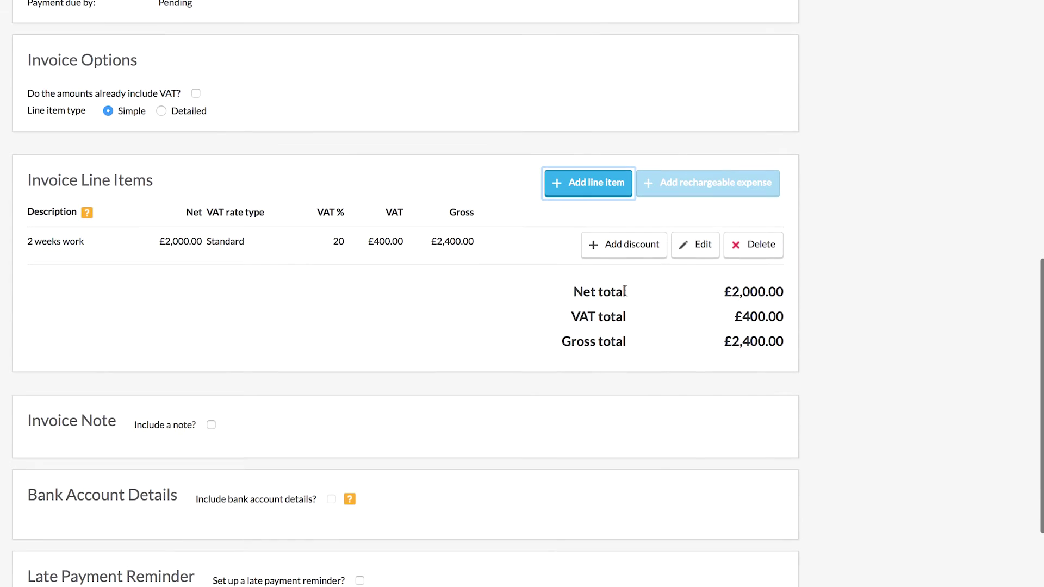
Discard the extra empty line item and cancel the discount, keeping only the 2 weeks work line.
{"action": "left_click", "coordinate": [567, 186]}
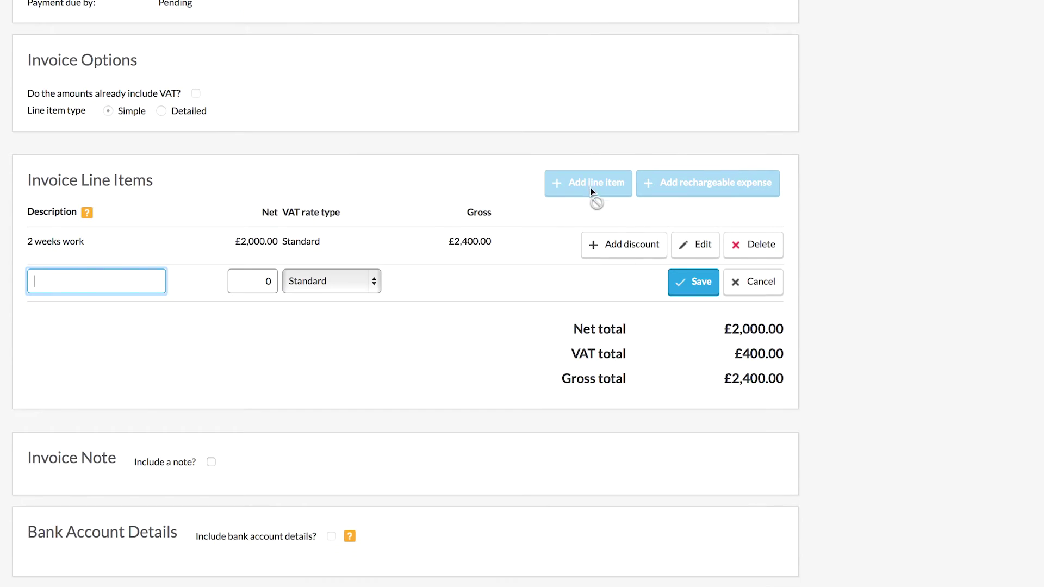
{"action": "left_click", "coordinate": [748, 283]}
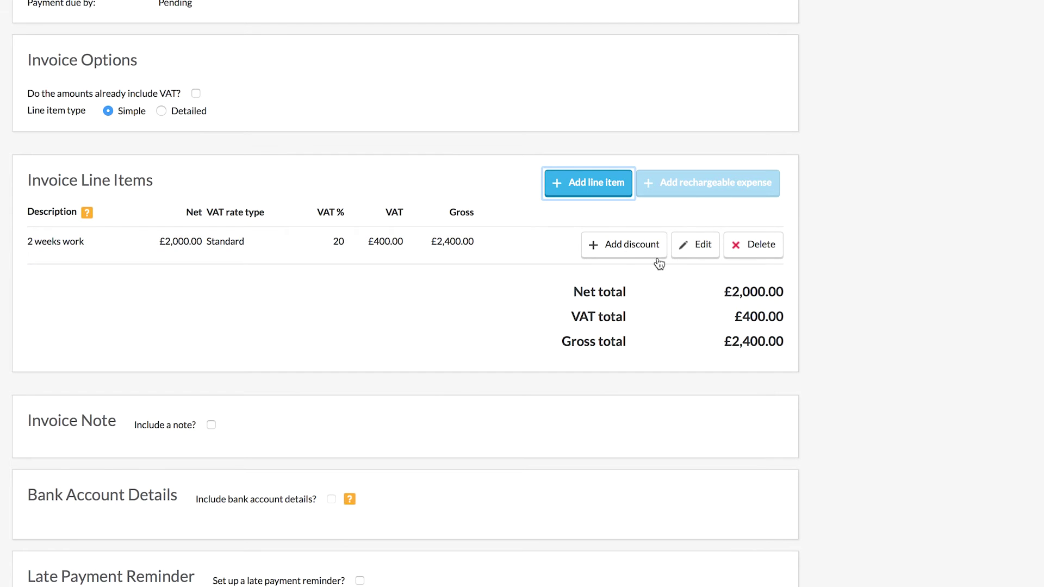
{"action": "left_click", "coordinate": [619, 245]}
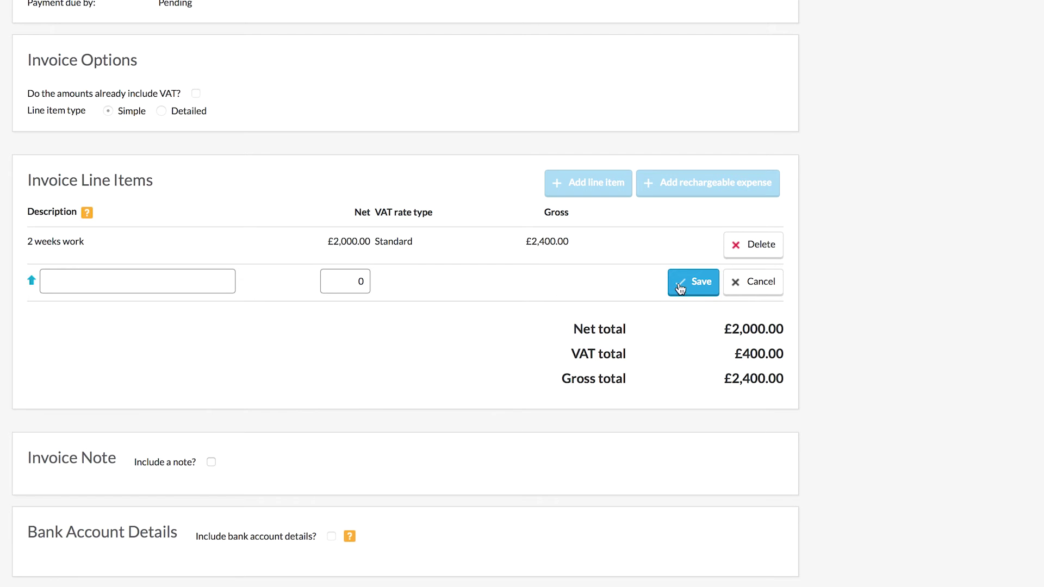
{"action": "scroll", "coordinate": [746, 283], "scroll_direction": "up", "scroll_amount": 1}
{"action": "left_click", "coordinate": [753, 282]}
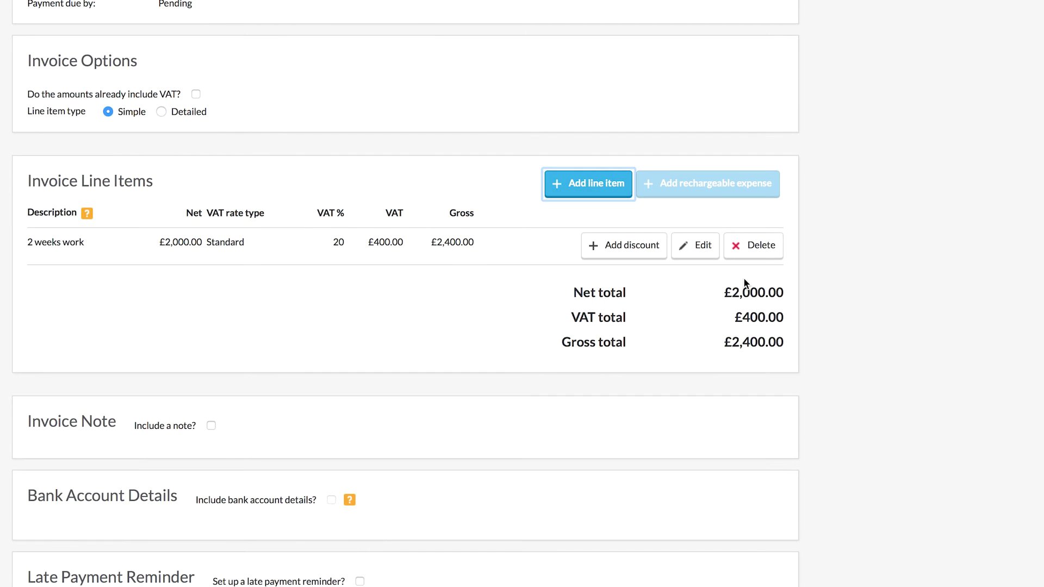
{"action": "scroll", "coordinate": [393, 307], "scroll_direction": "down", "scroll_amount": 3}
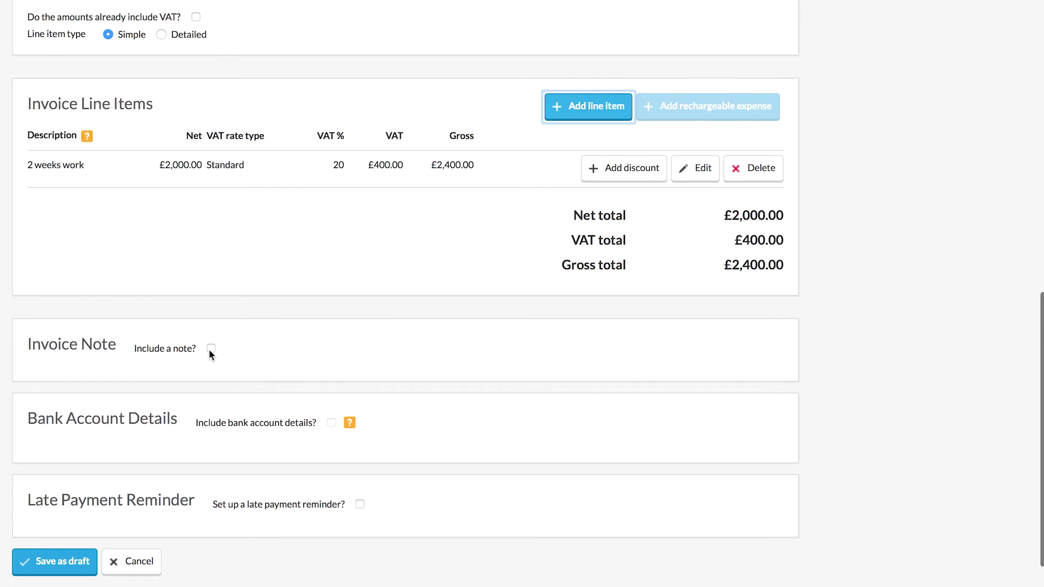
{"action": "left_click", "coordinate": [211, 348]}
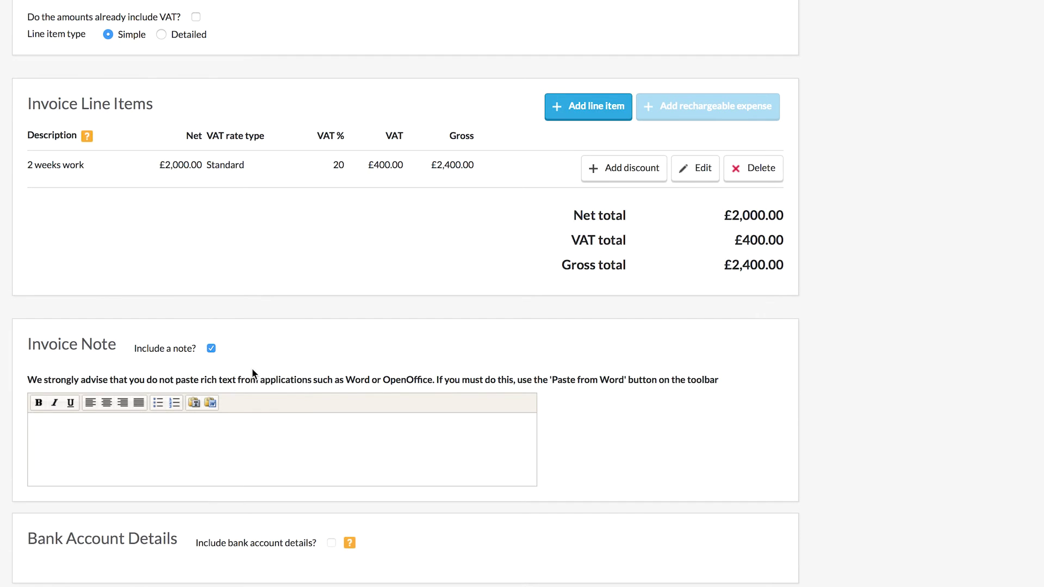
{"action": "left_click", "coordinate": [212, 431]}
{"action": "type", "text": "www.crunch.co.uk"}
{"action": "key", "text": "BackSpace"}
{"action": "key", "text": "BackSpace"}
{"action": "key", "text": "BackSpace"}
{"action": "key", "text": "BackSpace"}
{"action": "key", "text": "BackSpace"}
{"action": "key", "text": "BackSpace"}
{"action": "key", "text": "BackSpace"}
{"action": "key", "text": "BackSpace"}
{"action": "key", "text": "BackSpace"}
{"action": "key", "text": "BackSpace"}
{"action": "key", "text": "BackSpace"}
{"action": "key", "text": "BackSpace"}
{"action": "key", "text": "BackSpace"}
{"action": "key", "text": "BackSpace"}
{"action": "key", "text": "BackSpace"}
{"action": "key", "text": "BackSpace"}
{"action": "left_click", "coordinate": [211, 349]}
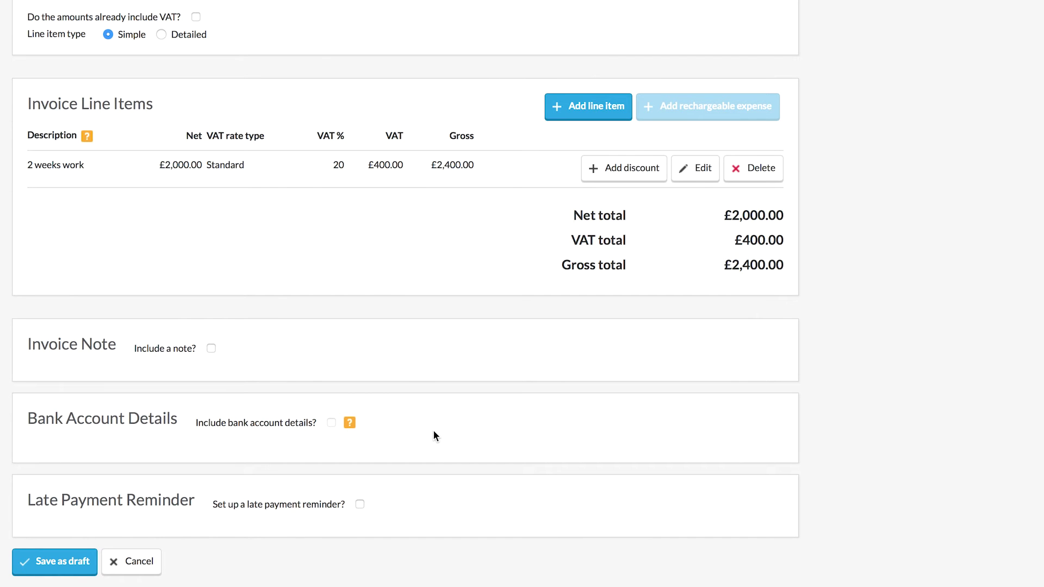
{"action": "scroll", "coordinate": [435, 435], "scroll_direction": "up", "scroll_amount": 2}
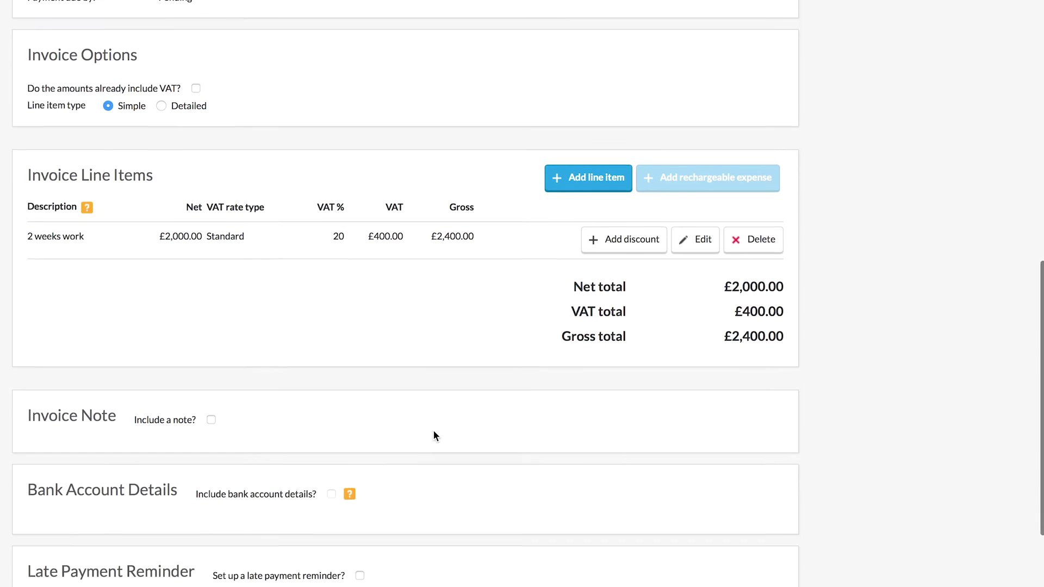
{"action": "scroll", "coordinate": [434, 435], "scroll_direction": "down", "scroll_amount": 3}
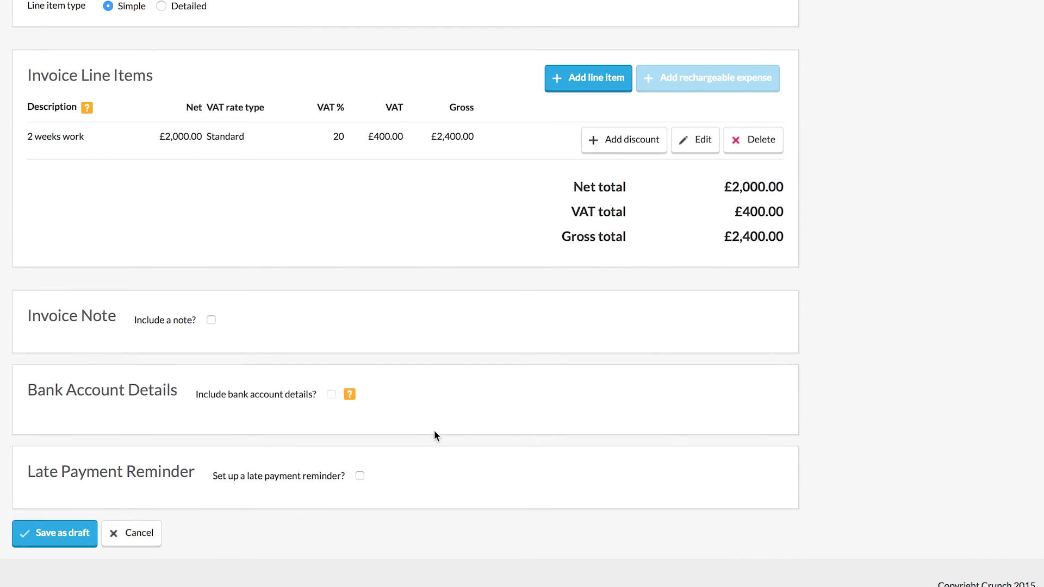
{"action": "left_click", "coordinate": [360, 476]}
{"action": "scroll", "coordinate": [493, 432], "scroll_direction": "down", "scroll_amount": 4}
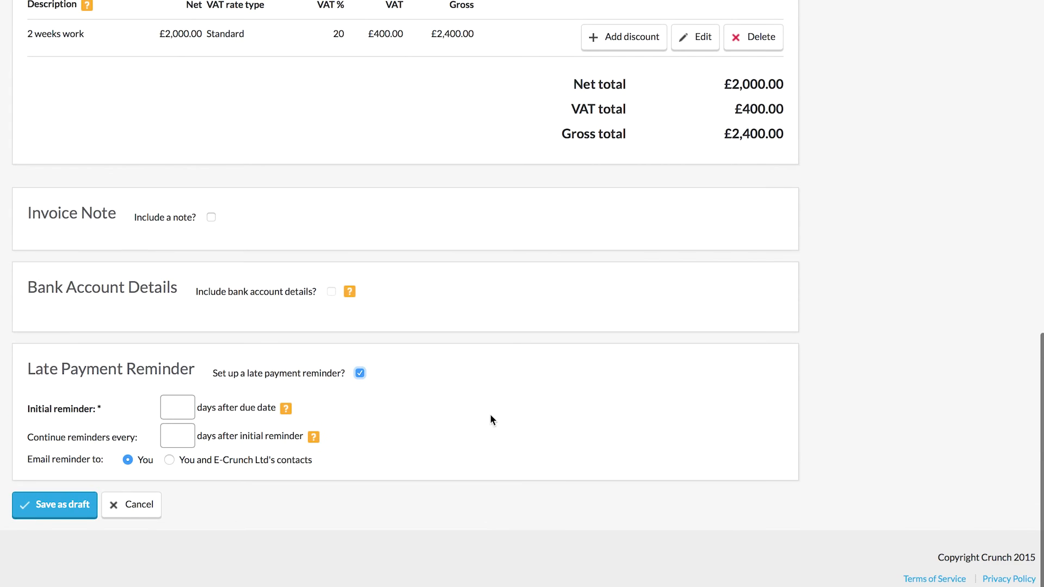
{"action": "left_click", "coordinate": [183, 407]}
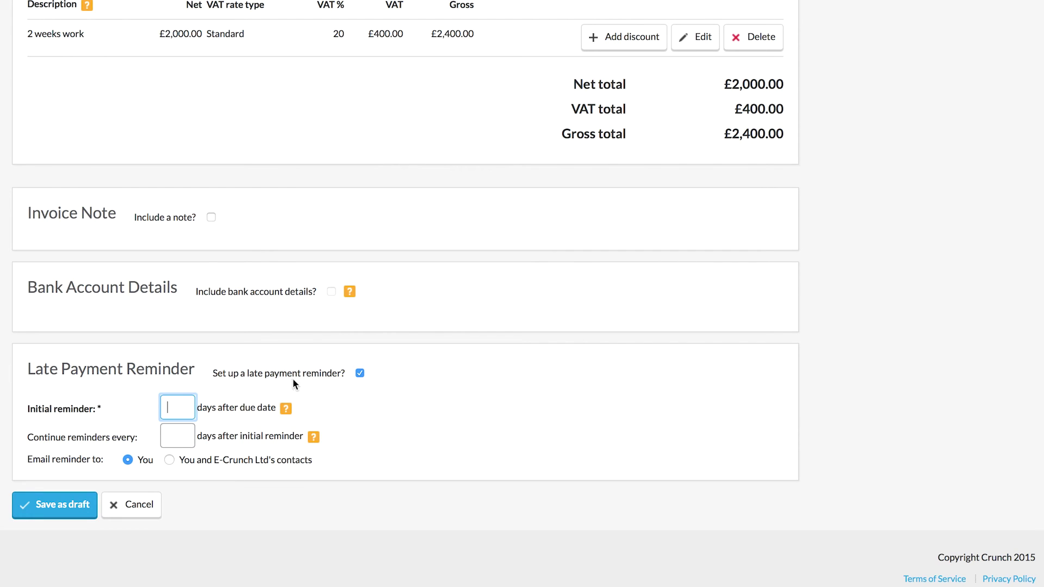
{"action": "left_click", "coordinate": [360, 374]}
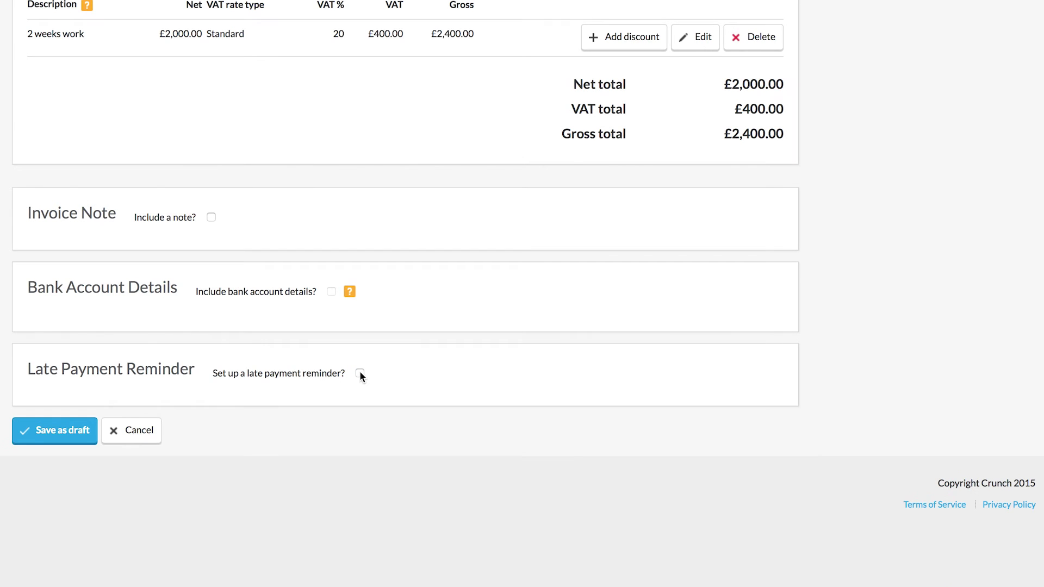
Save the £2,400.00 E-Crunch Ltd invoice as a draft and bring up its Options.
{"action": "left_click", "coordinate": [69, 438]}
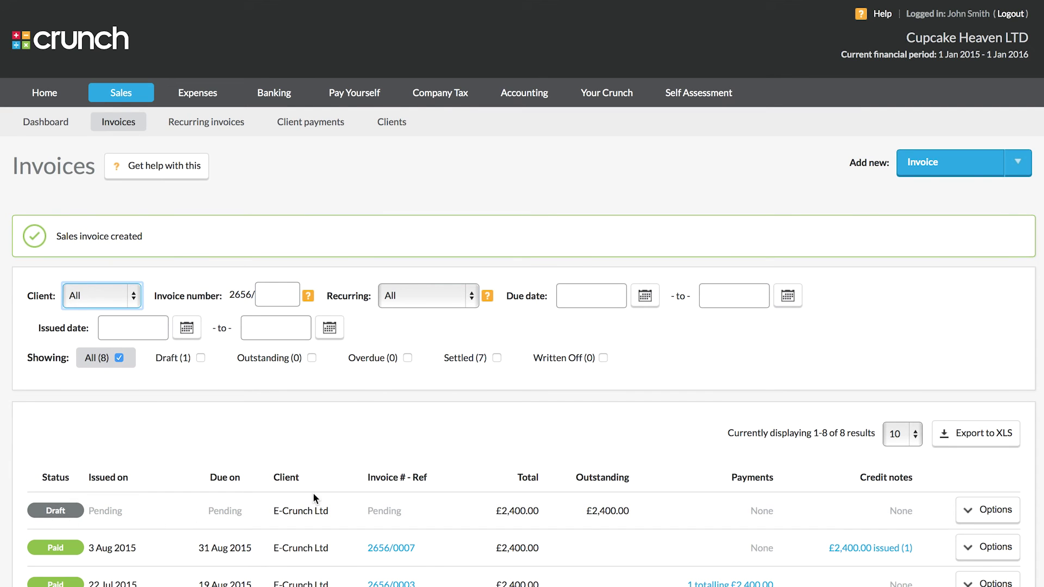
{"action": "left_click", "coordinate": [968, 512]}
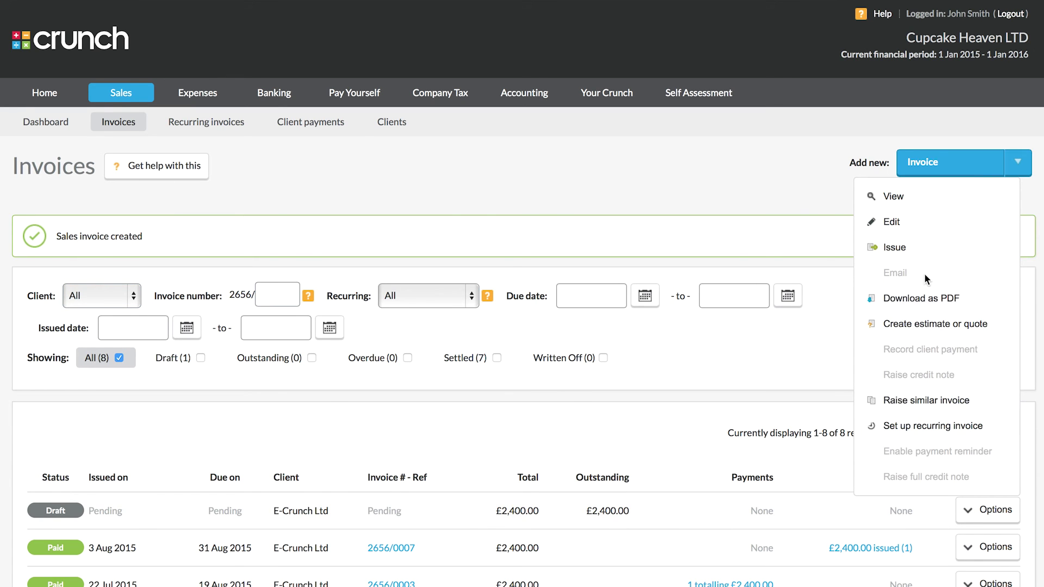
Issue invoice 2656/0008 and email it to E-Crunch Ltd.
{"action": "left_click", "coordinate": [902, 247]}
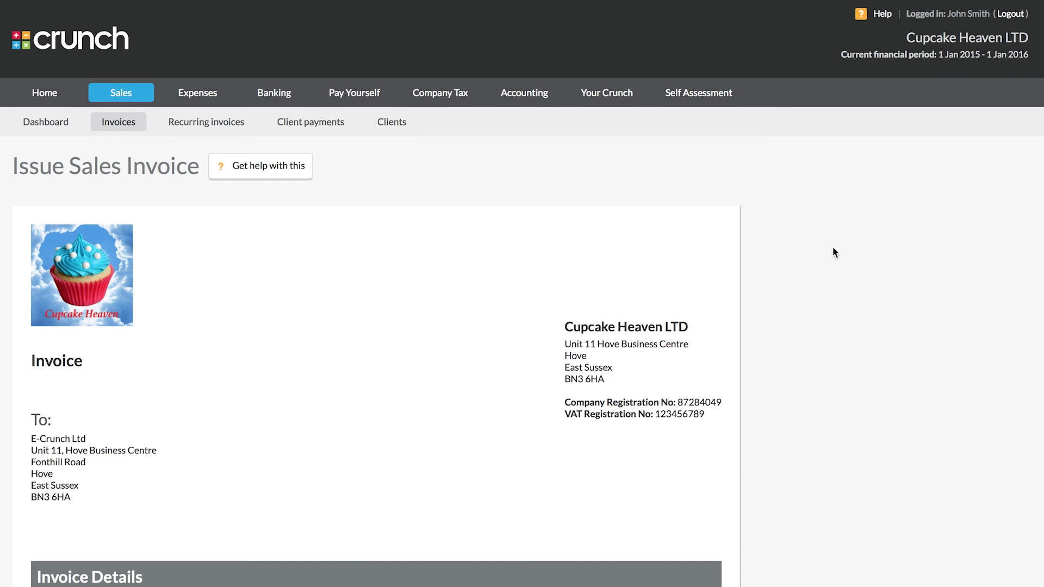
{"action": "scroll", "coordinate": [801, 281], "scroll_direction": "down", "scroll_amount": 6}
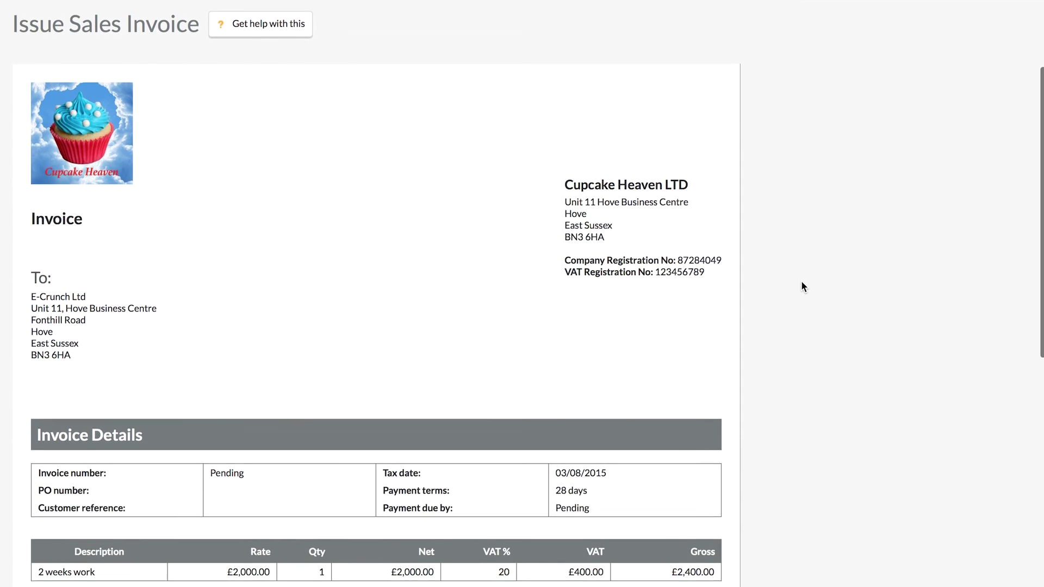
{"action": "scroll", "coordinate": [803, 286], "scroll_direction": "down", "scroll_amount": 7}
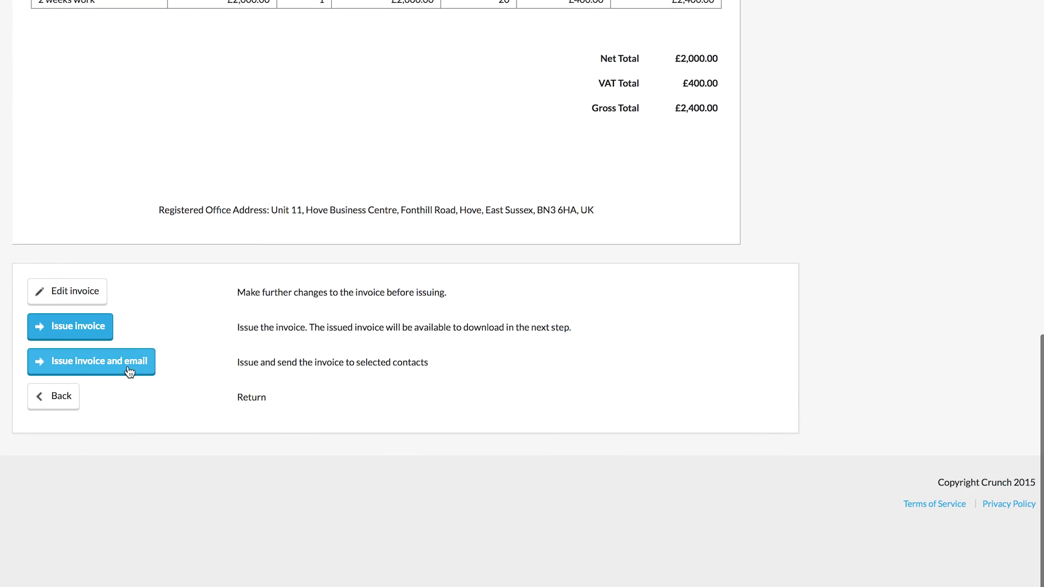
{"action": "left_click", "coordinate": [129, 370]}
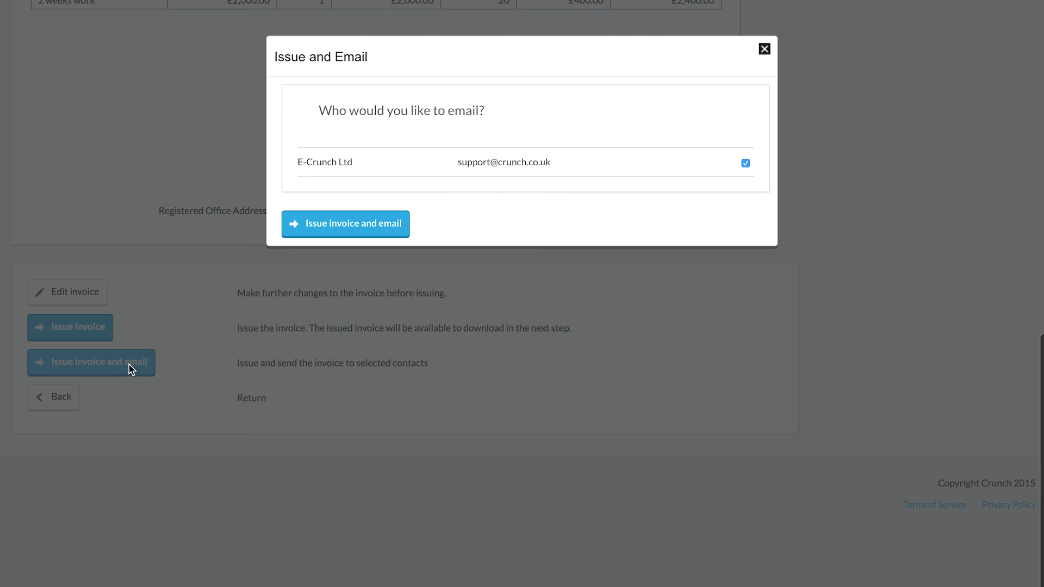
{"action": "left_click", "coordinate": [340, 231]}
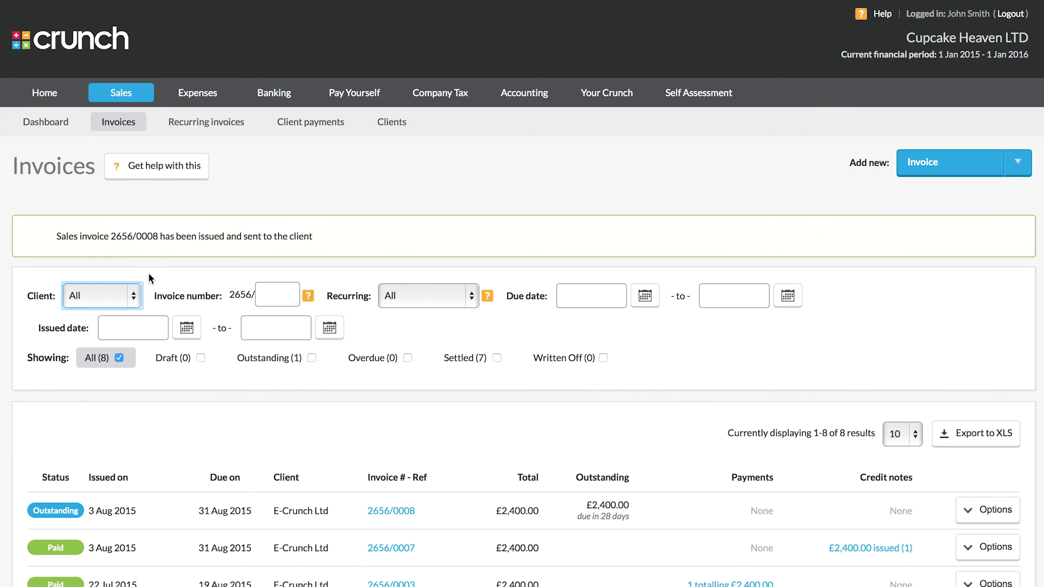
Return to the Sales Dashboard and check the Aug 15 bar in the Sales Performance chart.
{"action": "left_click", "coordinate": [58, 121]}
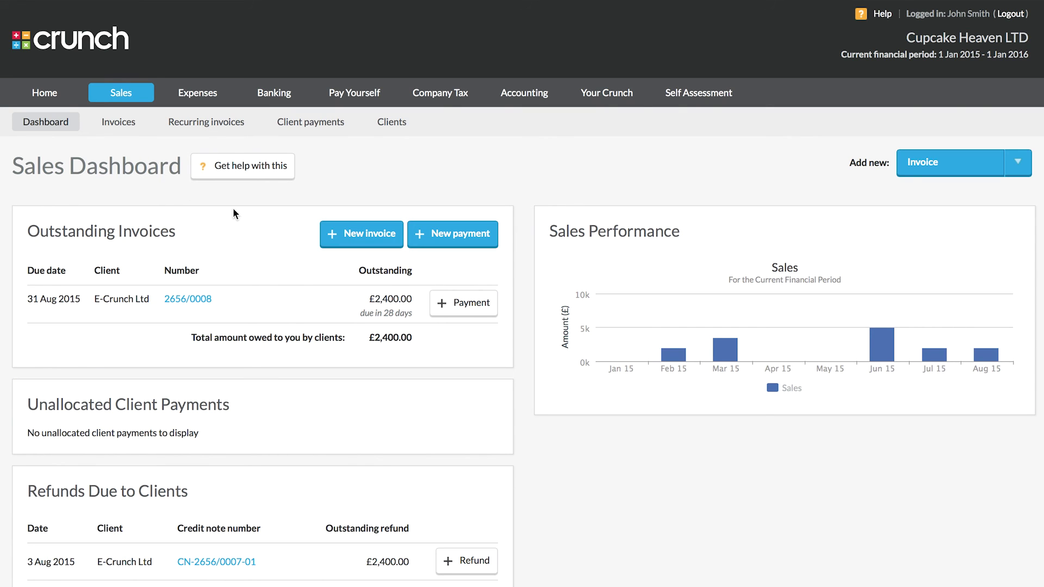
{"action": "mouse_move", "coordinate": [988, 355]}
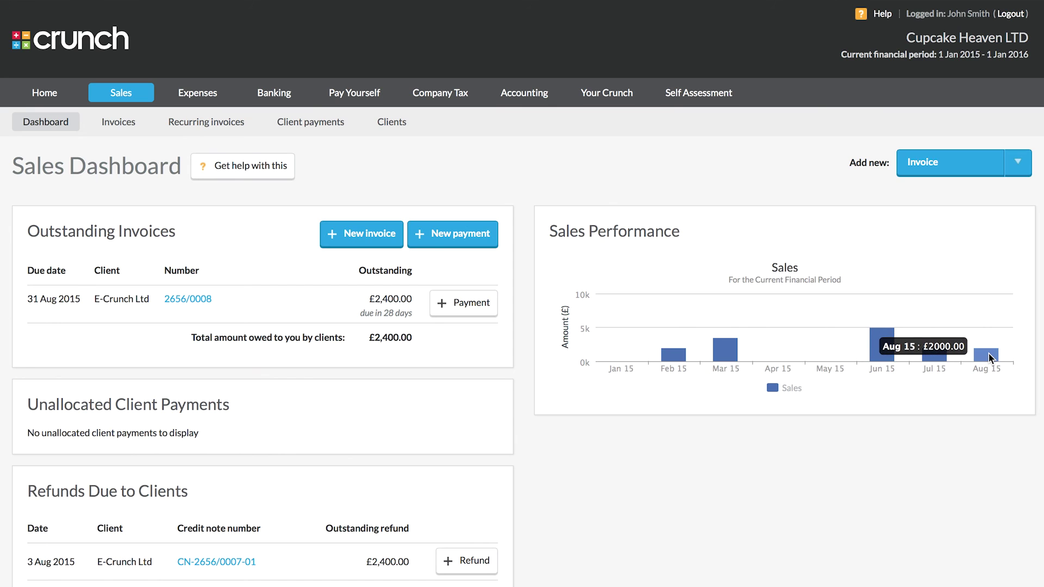